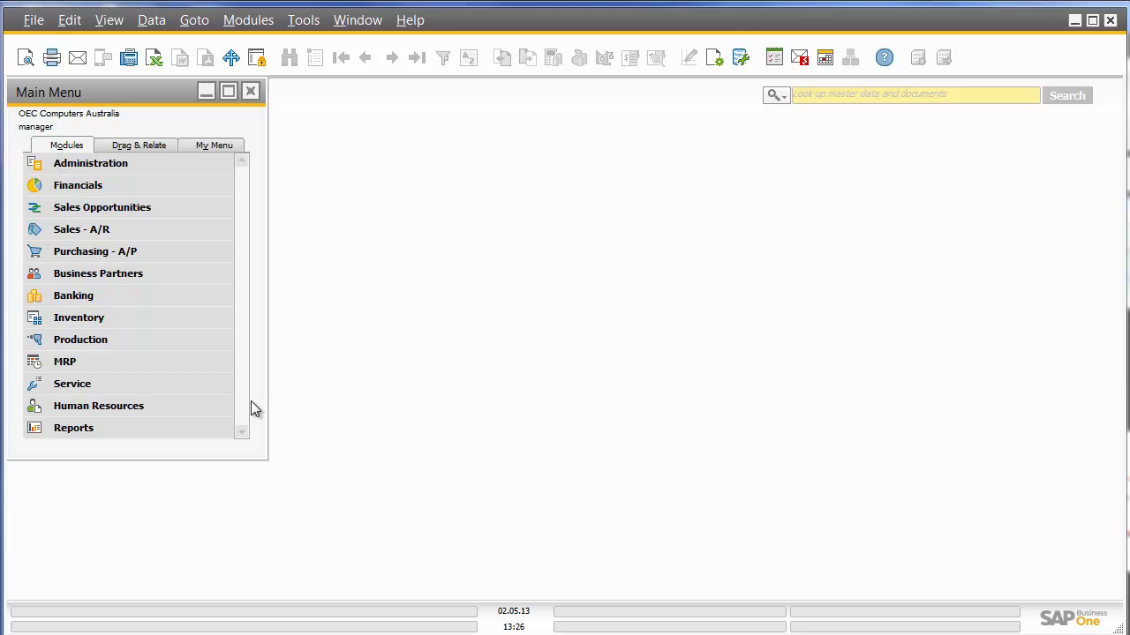
# Start a new purchase request from the Purchasing module and set its required date to 10.05.13
pyautogui.click(122, 251)
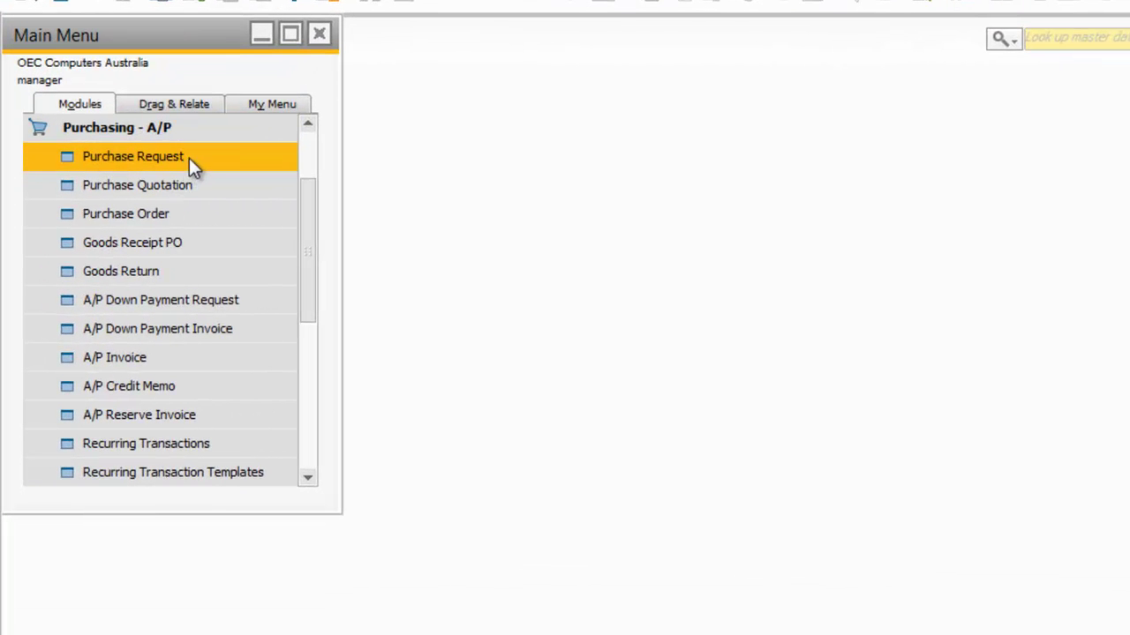
pyautogui.click(195, 159)
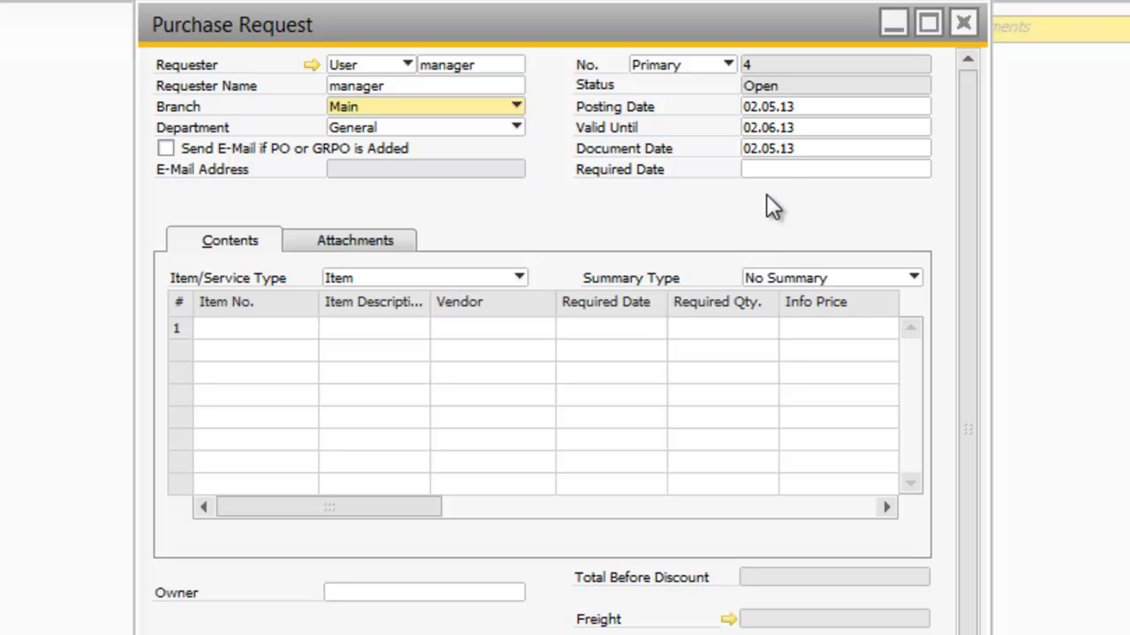
pyautogui.click(761, 170)
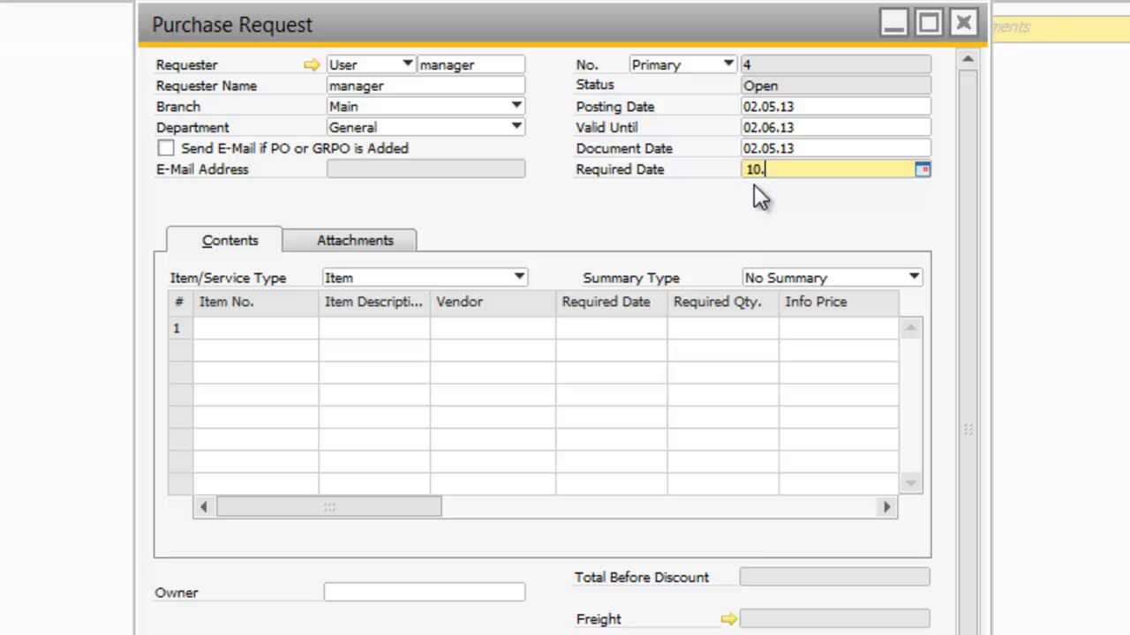
pyautogui.press('Tab')
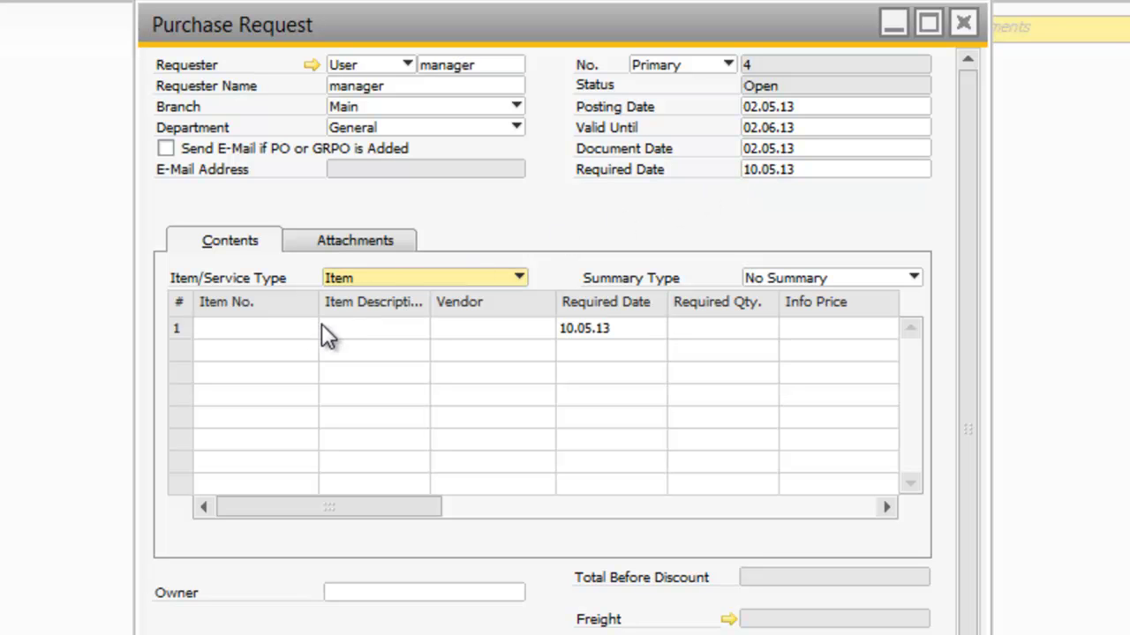
# Look up items matching "ibm" by description and add IBM Infoprint 1312 (A00001) to the first row
pyautogui.click(370, 328)
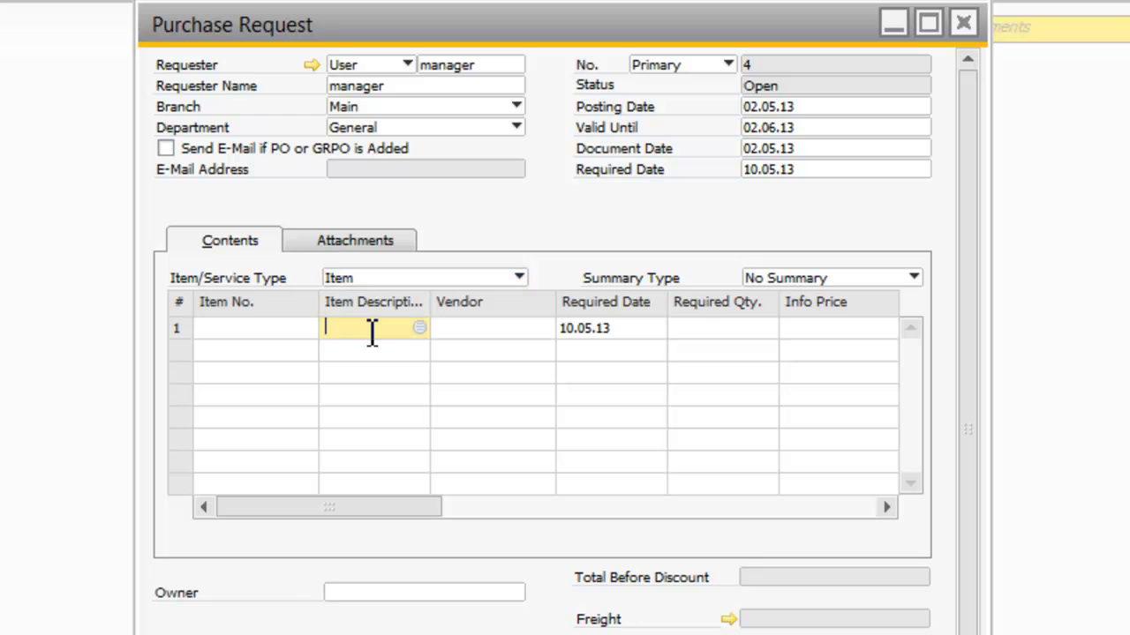
pyautogui.write('ibm')
pyautogui.press('Tab')
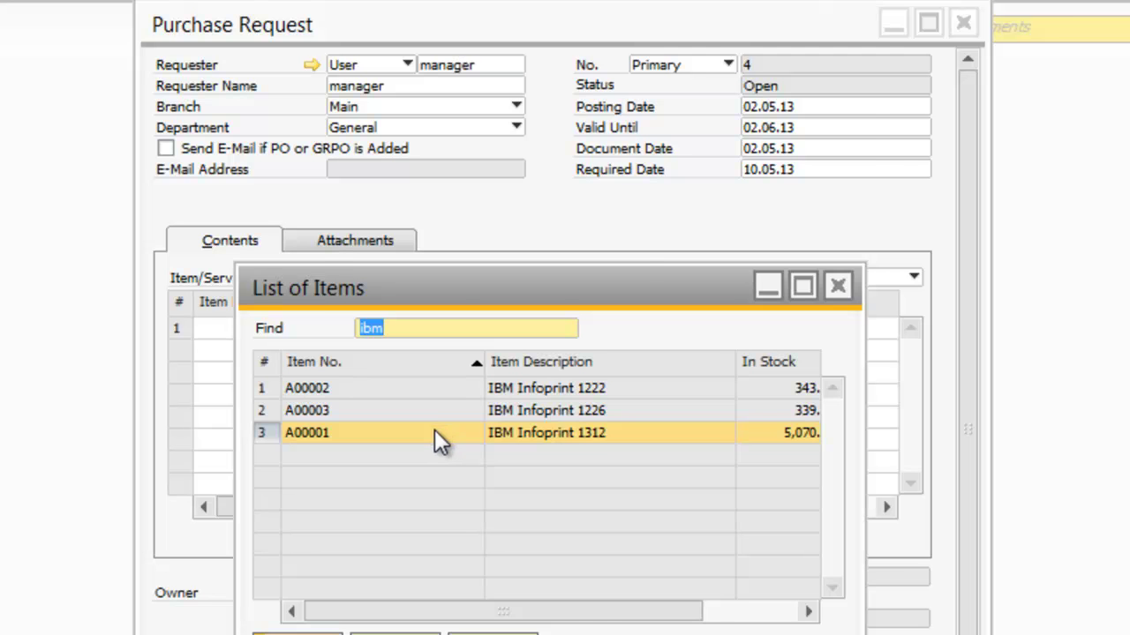
pyautogui.doubleClick(434, 429)
# Set the required quantity of the A00001 row to 20
pyautogui.click(714, 330)
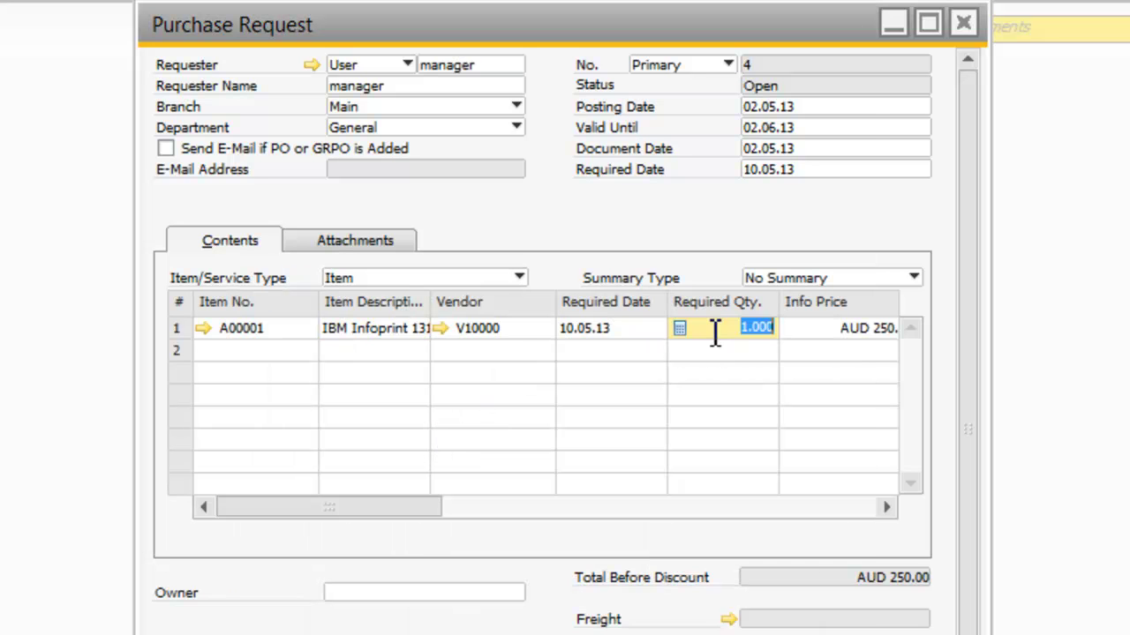
pyautogui.write('20')
pyautogui.press('Tab')
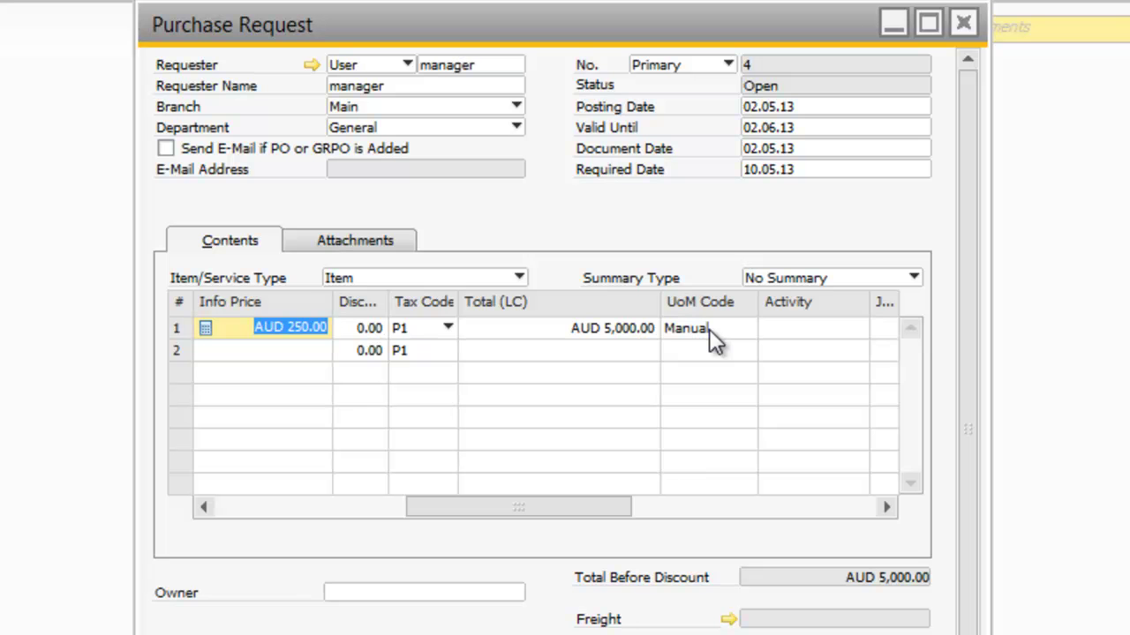
pyautogui.moveTo(523, 505); pyautogui.dragTo(291, 474)
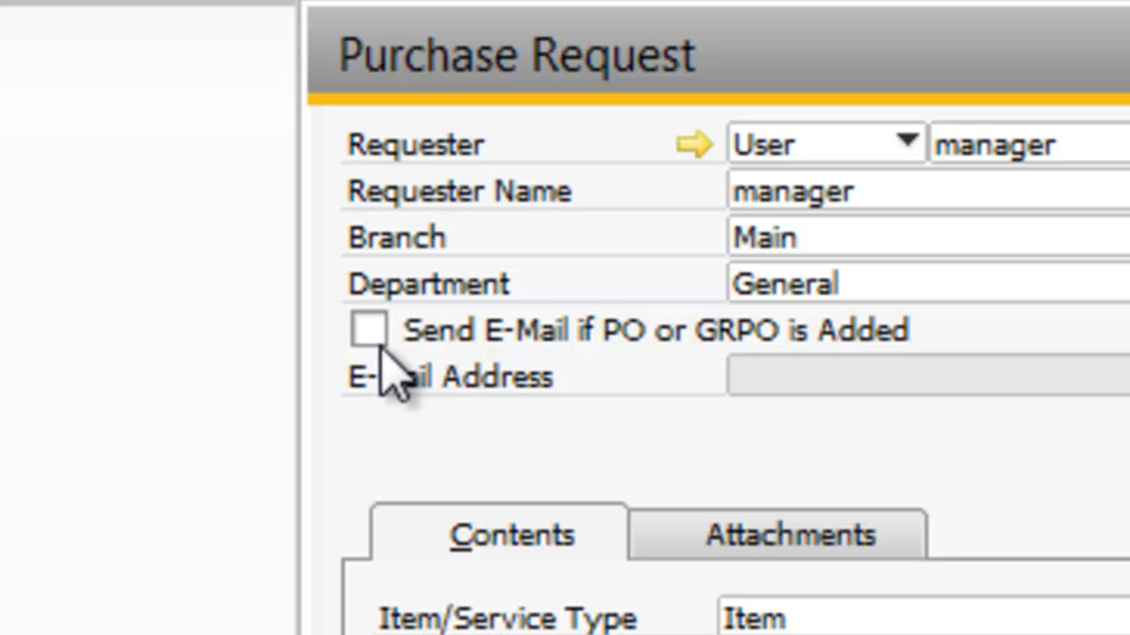
# Enable e-mail notification when a PO or GRPO is added, save the purchase request, and close the blank form
pyautogui.click(369, 331)
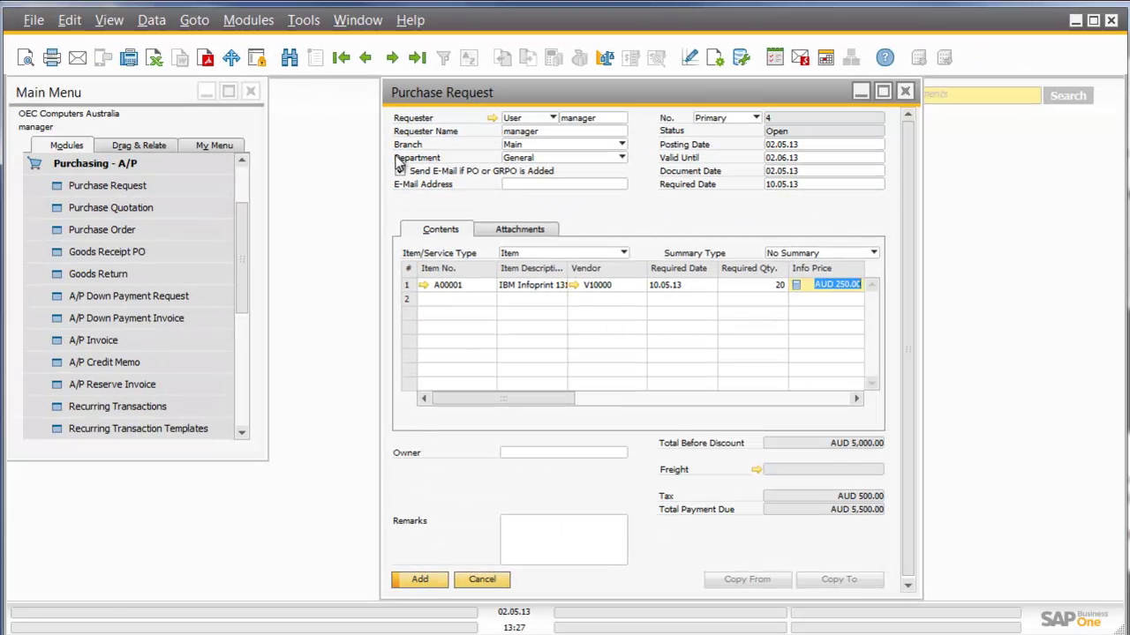
pyautogui.click(433, 584)
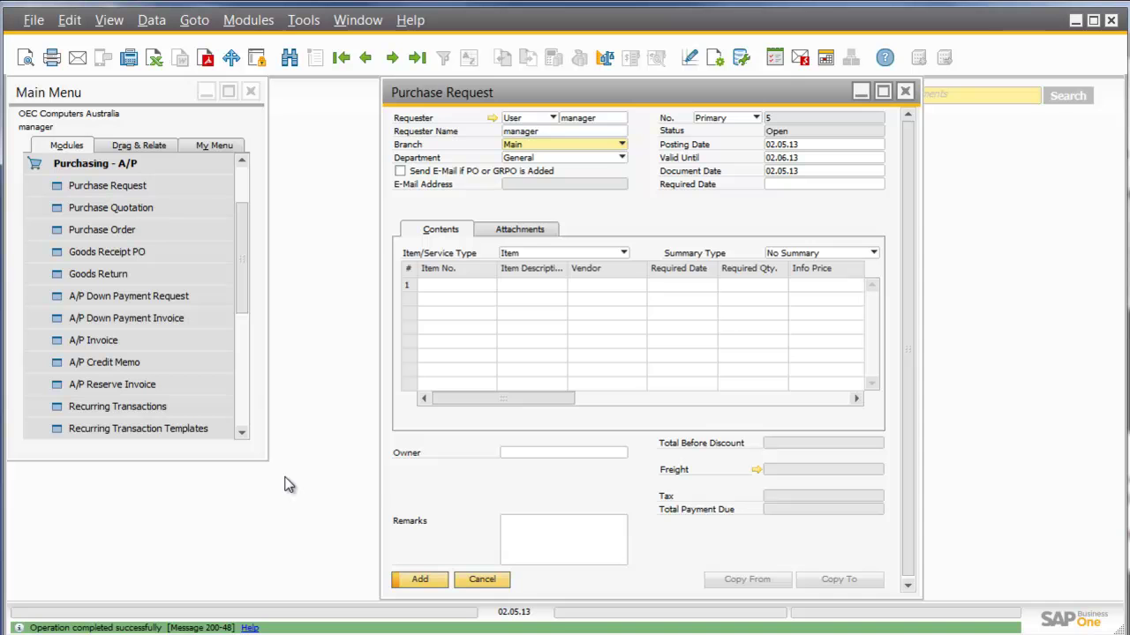
pyautogui.click(484, 581)
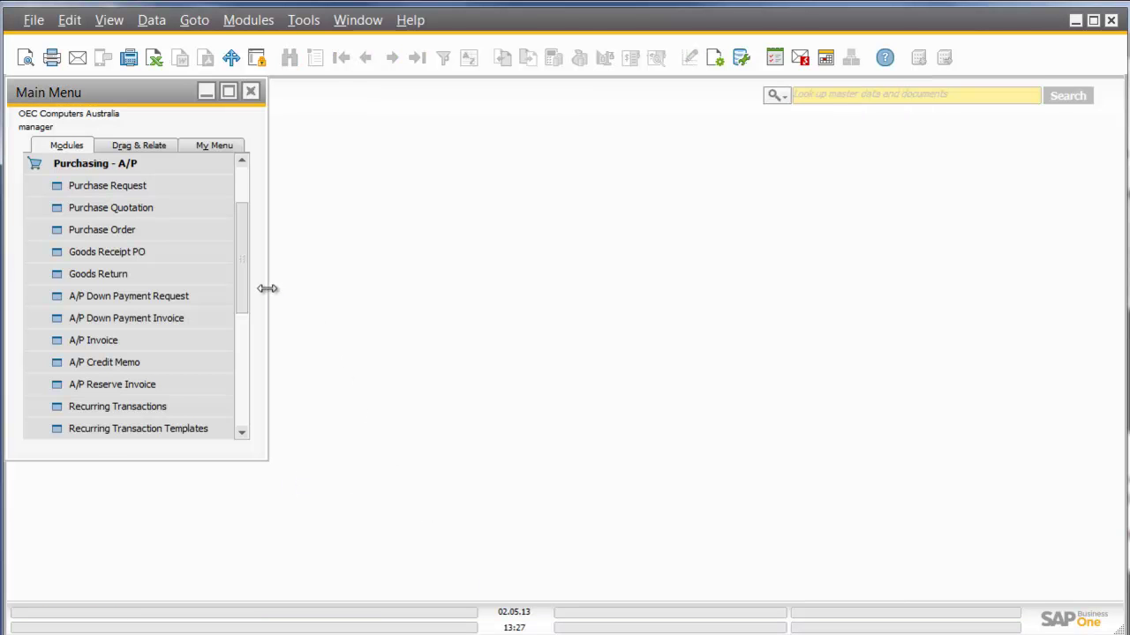
# Run the Purchase Request Report from the purchasing reports with its default selection criteria
pyautogui.moveTo(248, 284); pyautogui.dragTo(245, 207)
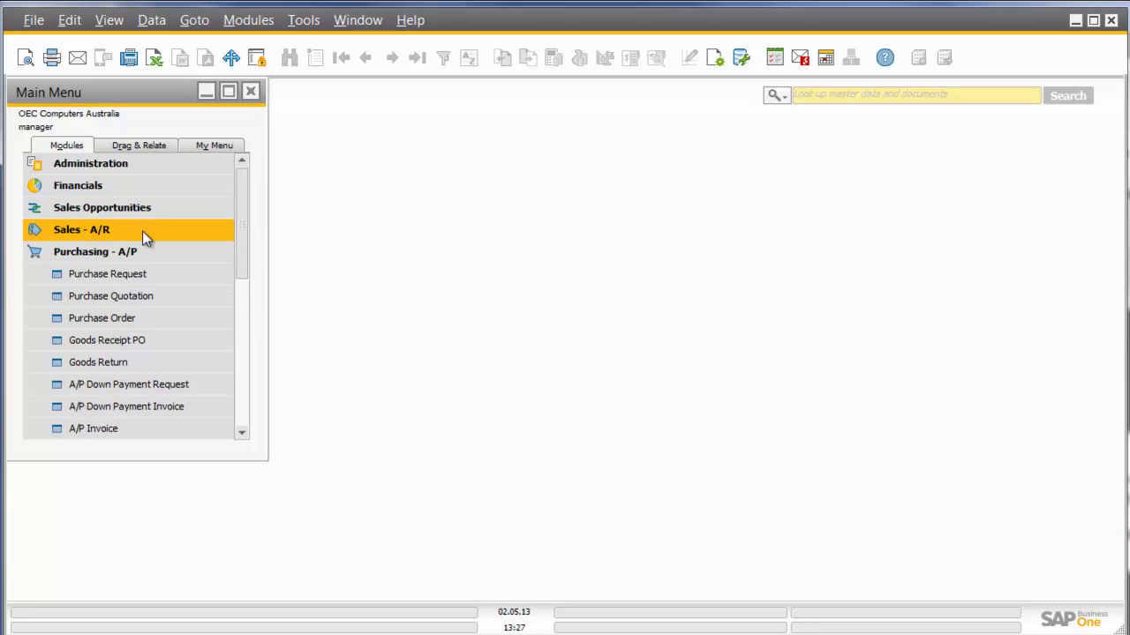
pyautogui.click(124, 251)
pyautogui.click(124, 252)
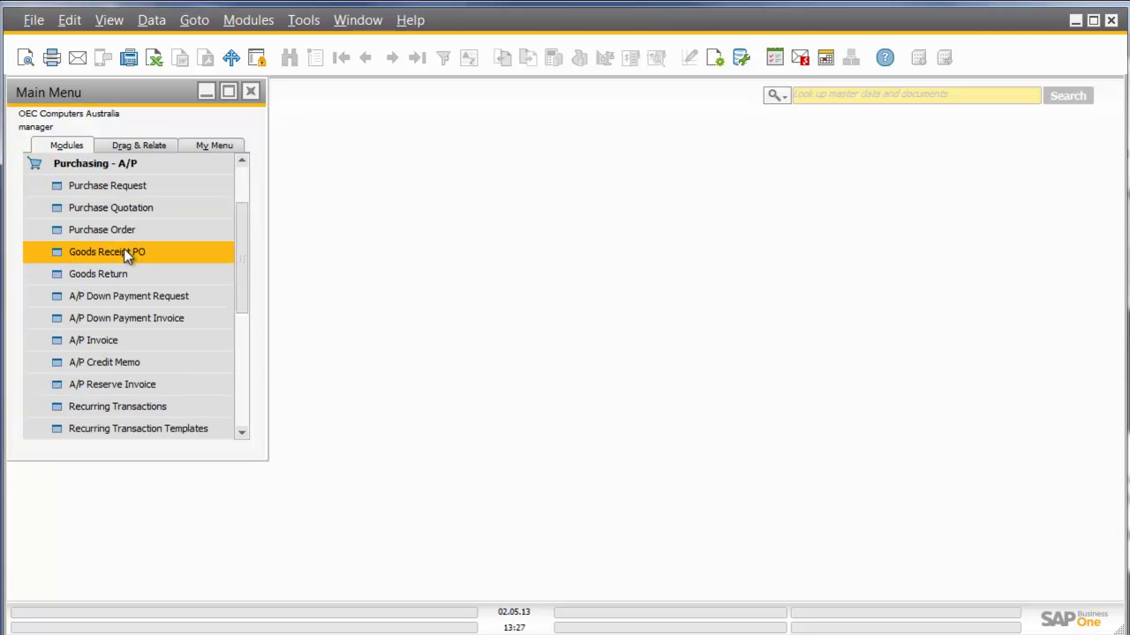
pyautogui.moveTo(242, 270); pyautogui.dragTo(247, 346)
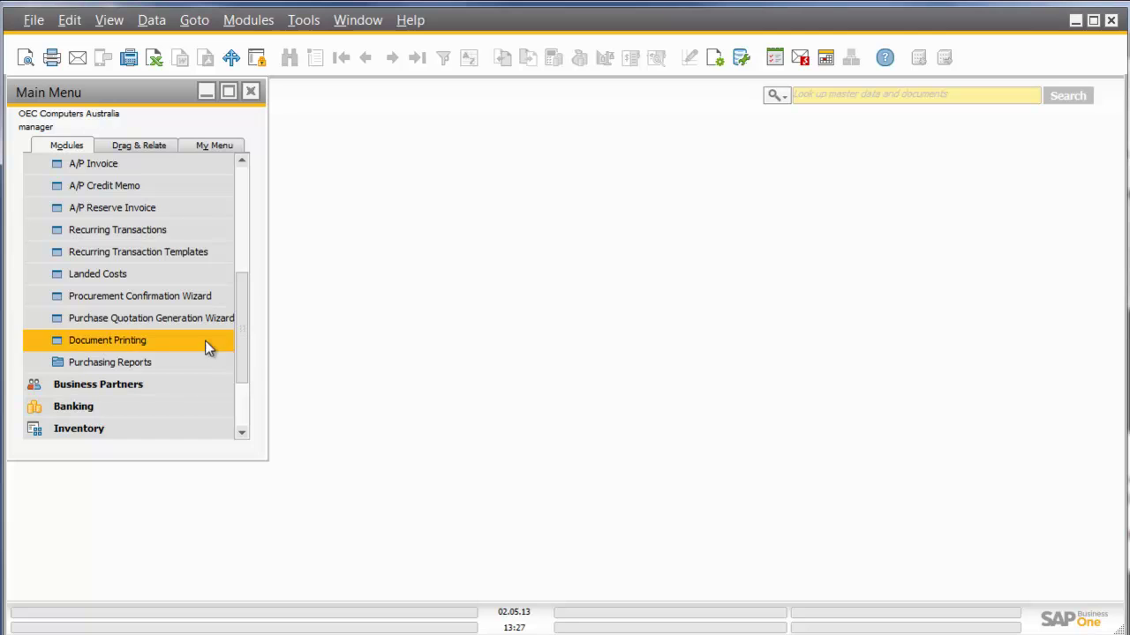
pyautogui.click(148, 363)
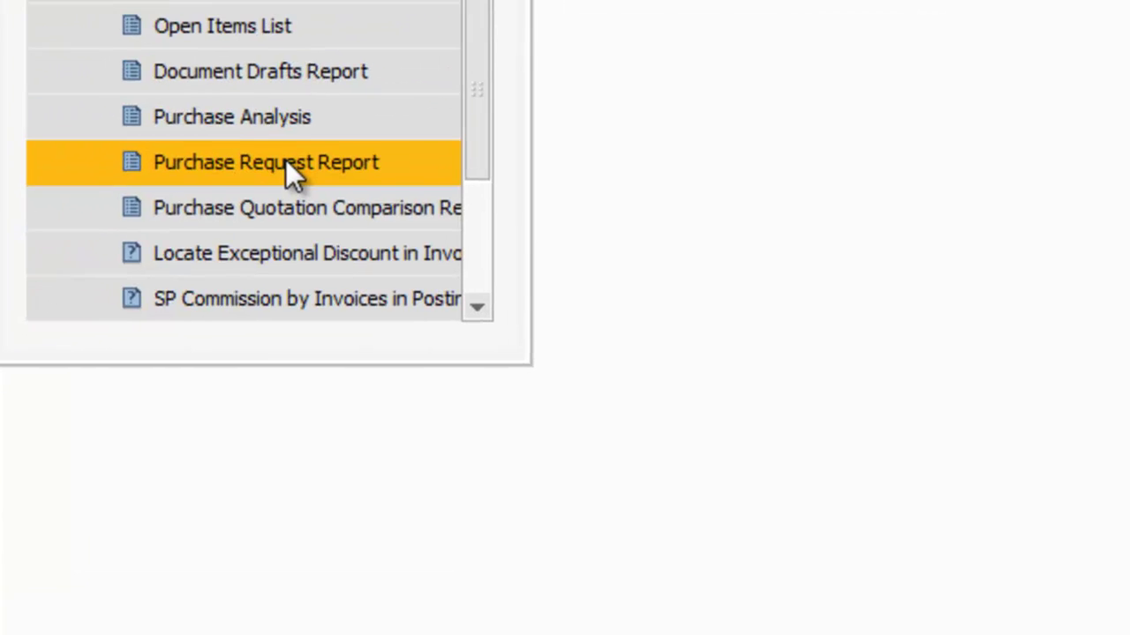
pyautogui.click(312, 151)
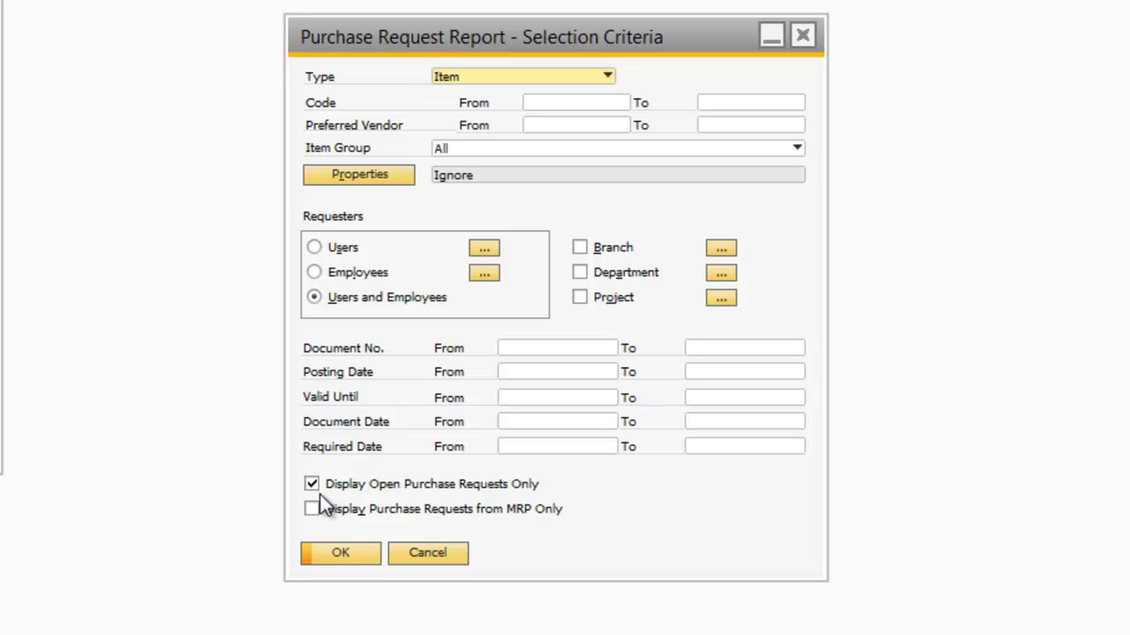
pyautogui.click(340, 552)
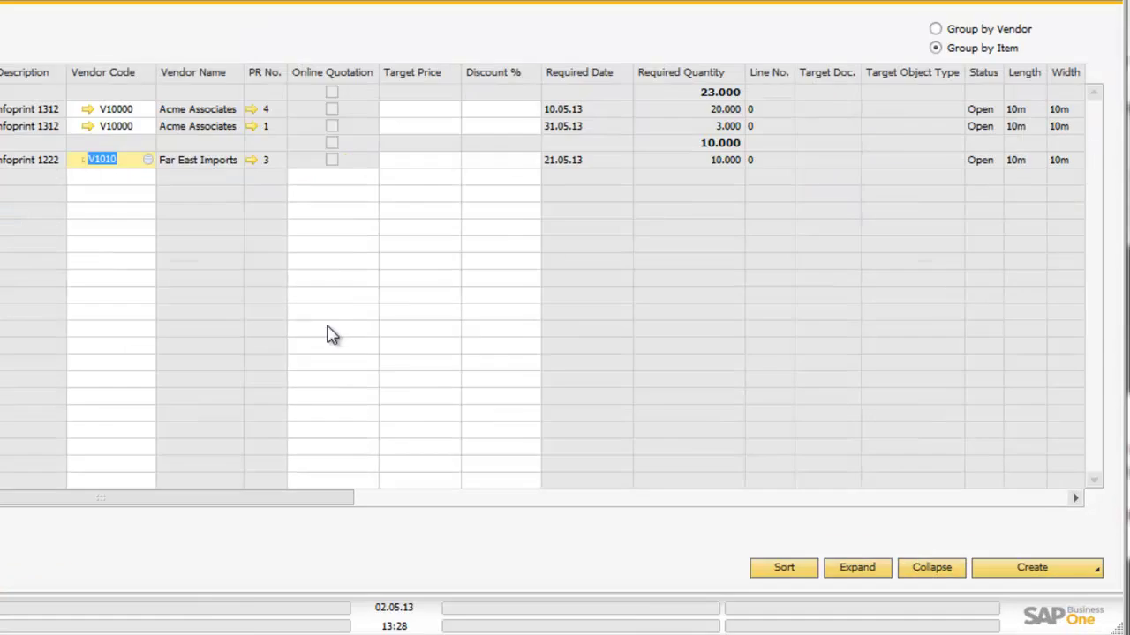
# Exclude the A00001 rows from the selection and create purchase orders for the A00002 request
pyautogui.click(1070, 568)
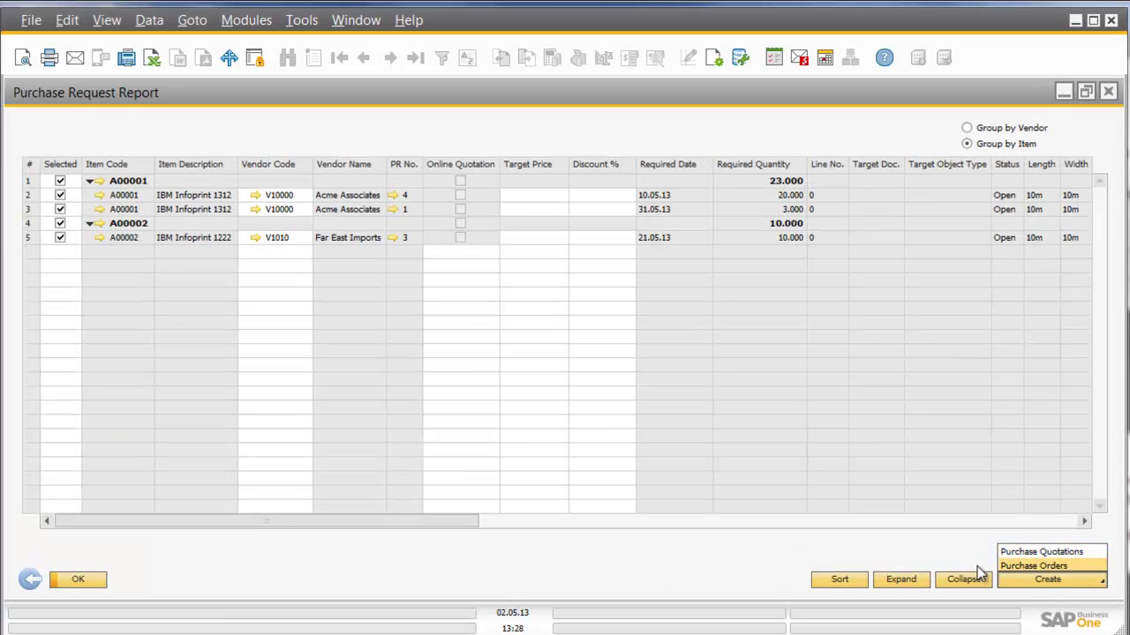
pyautogui.click(60, 180)
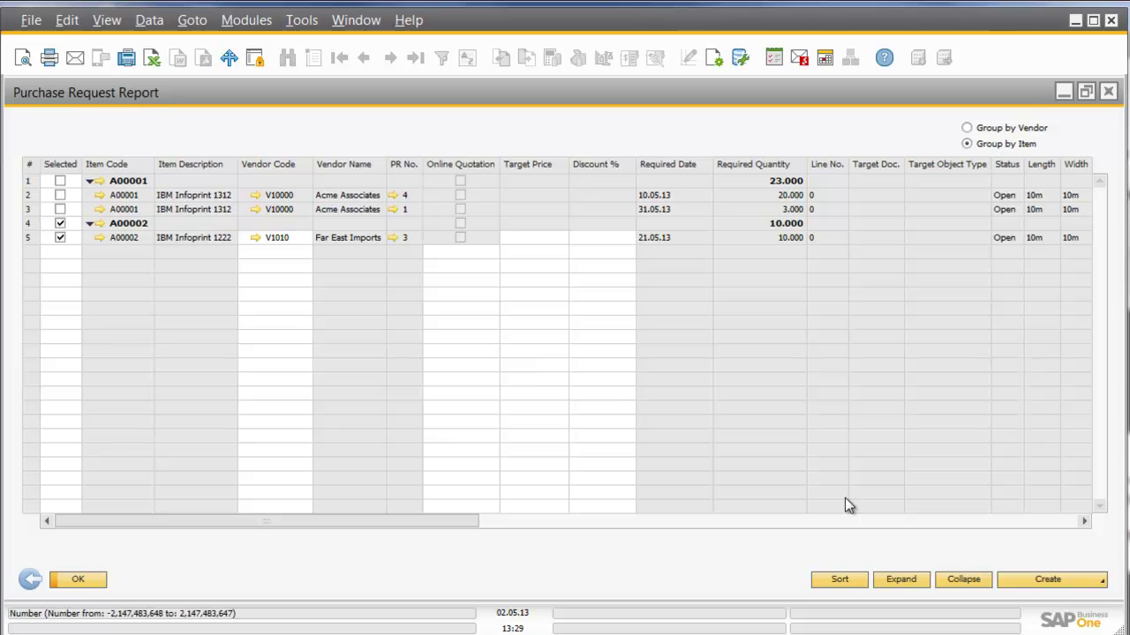
pyautogui.click(1048, 579)
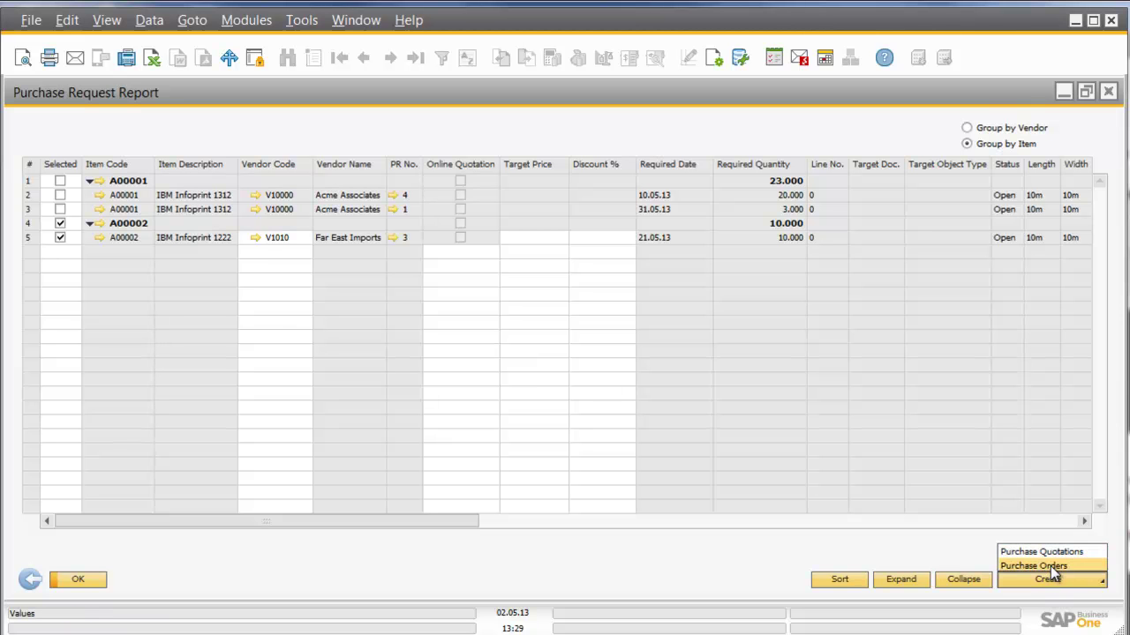
pyautogui.click(1050, 566)
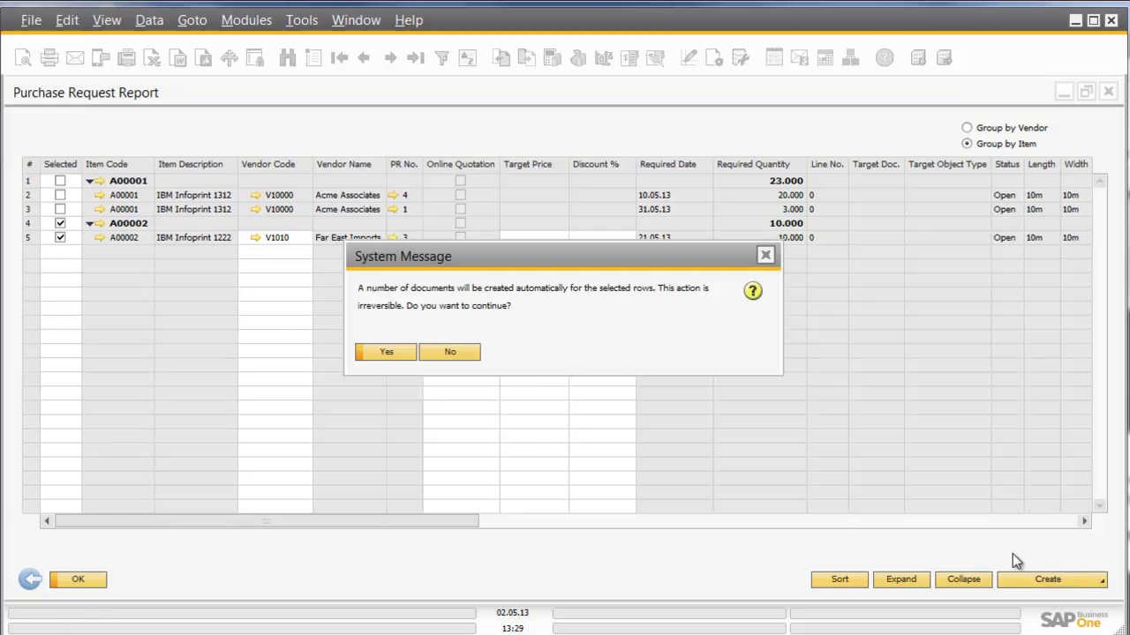
pyautogui.click(386, 351)
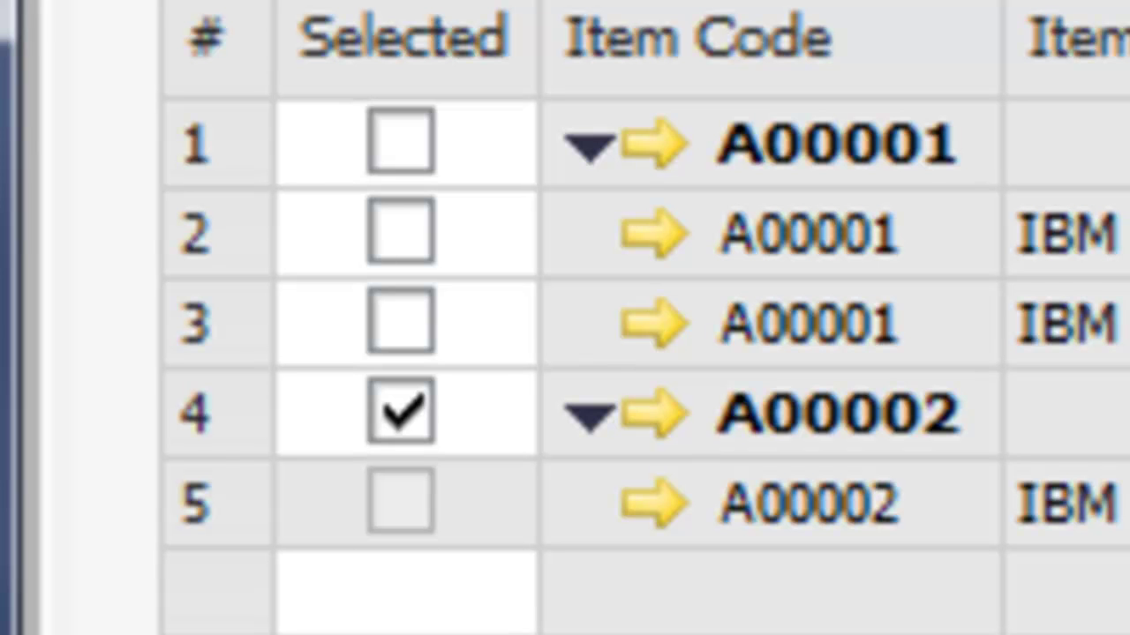
# Leave the report and display the most recent purchase order, for vendor Far East Imports, in a maximized window
pyautogui.rightClick(872, 243)
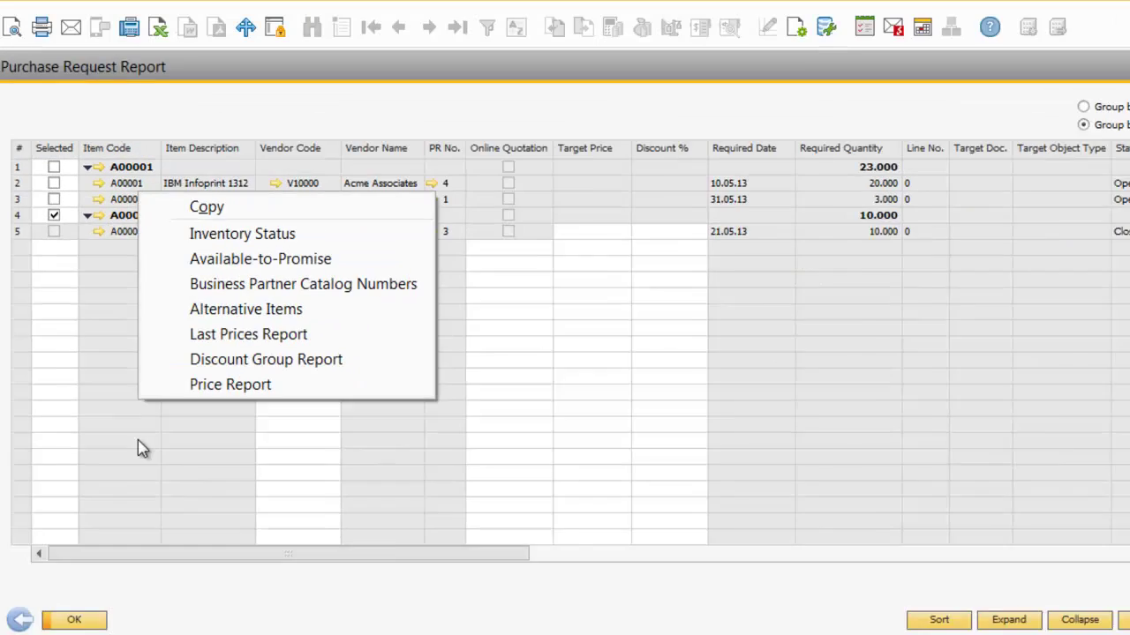
pyautogui.click(31, 580)
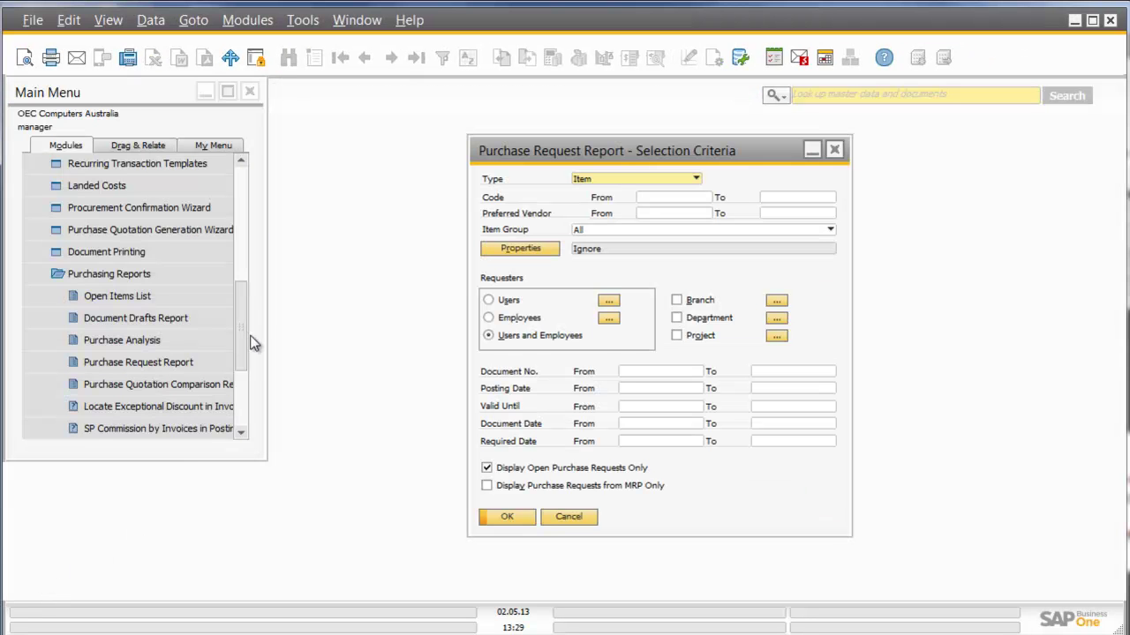
pyautogui.moveTo(250, 341); pyautogui.dragTo(247, 223)
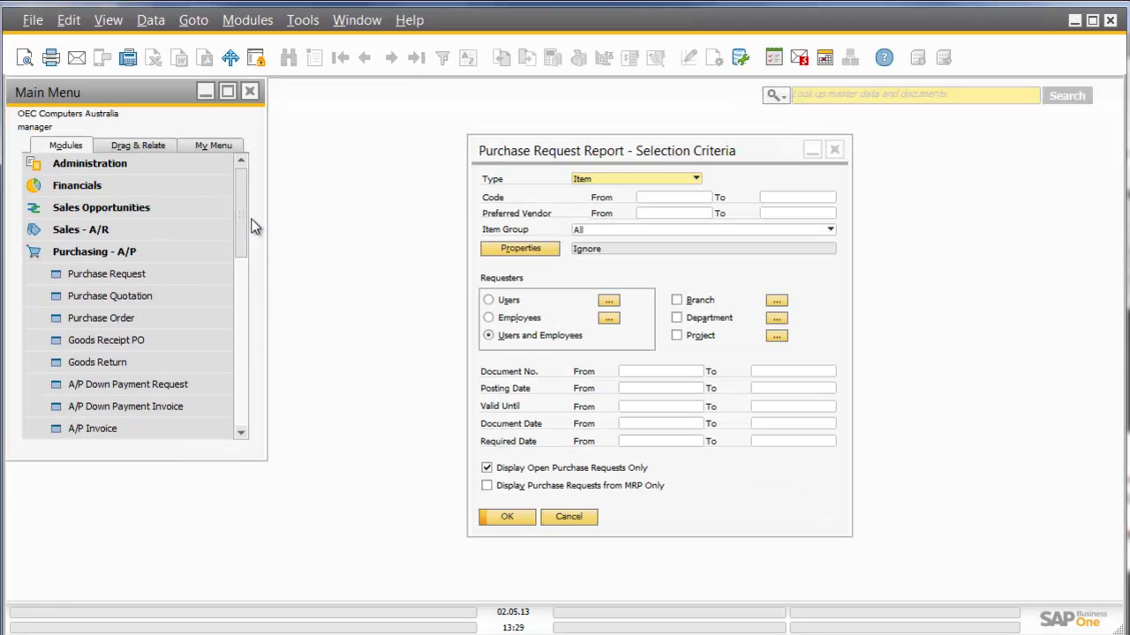
pyautogui.click(137, 317)
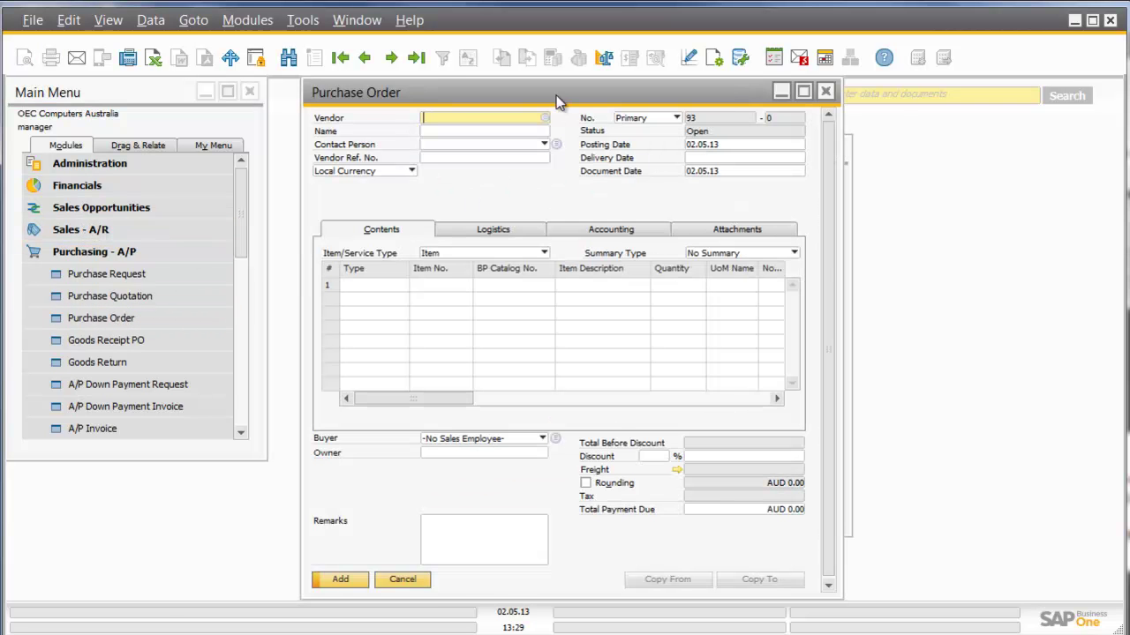
pyautogui.click(365, 58)
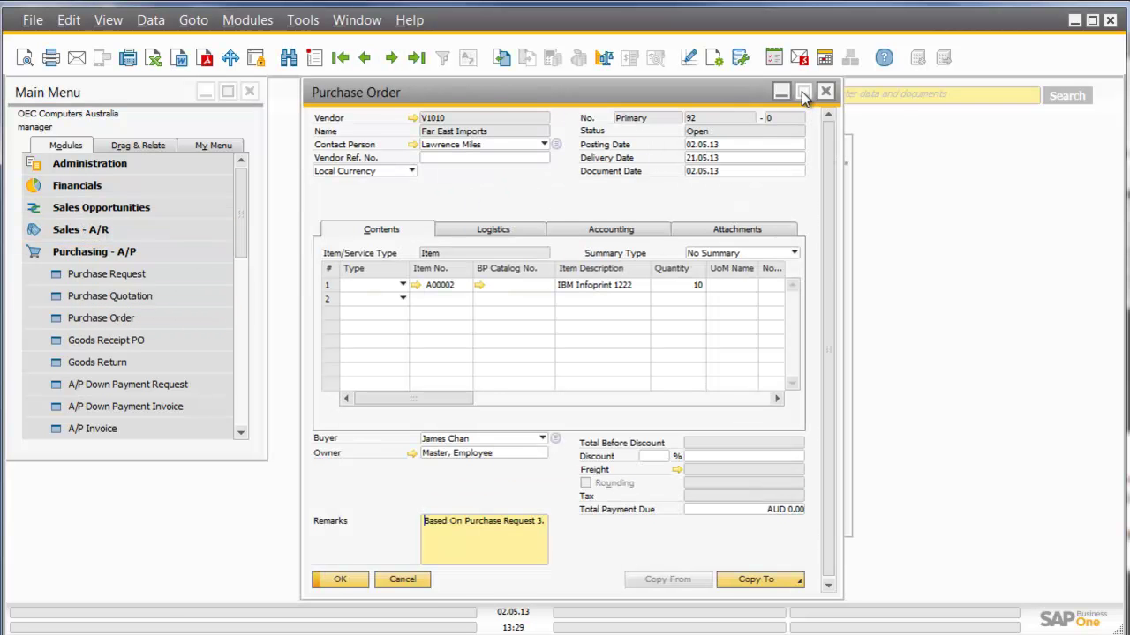
pyautogui.click(803, 92)
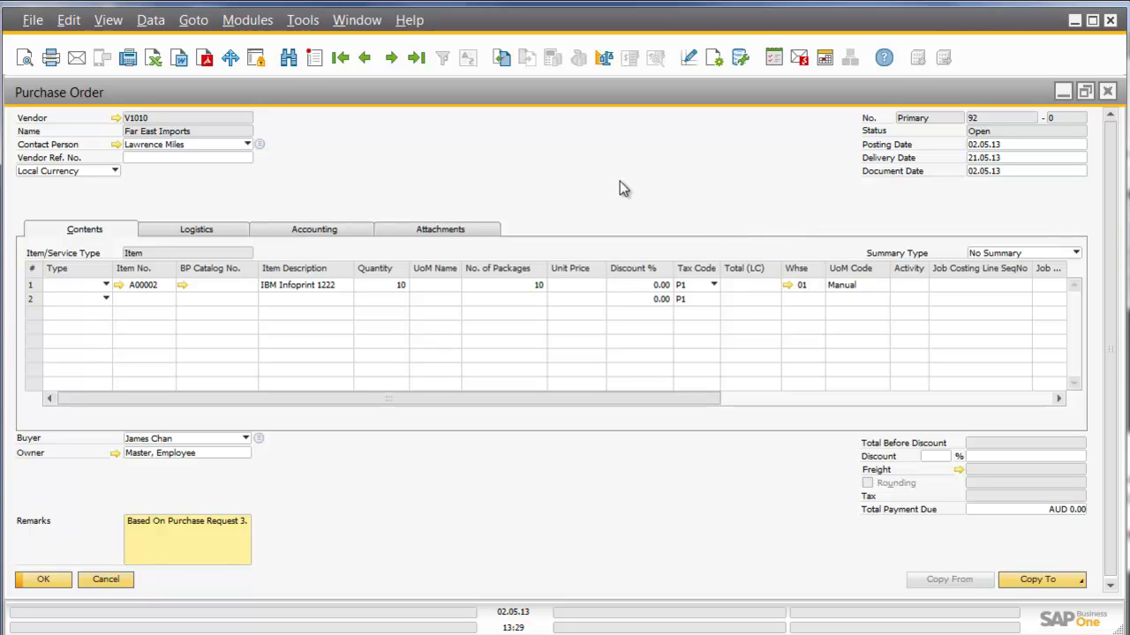